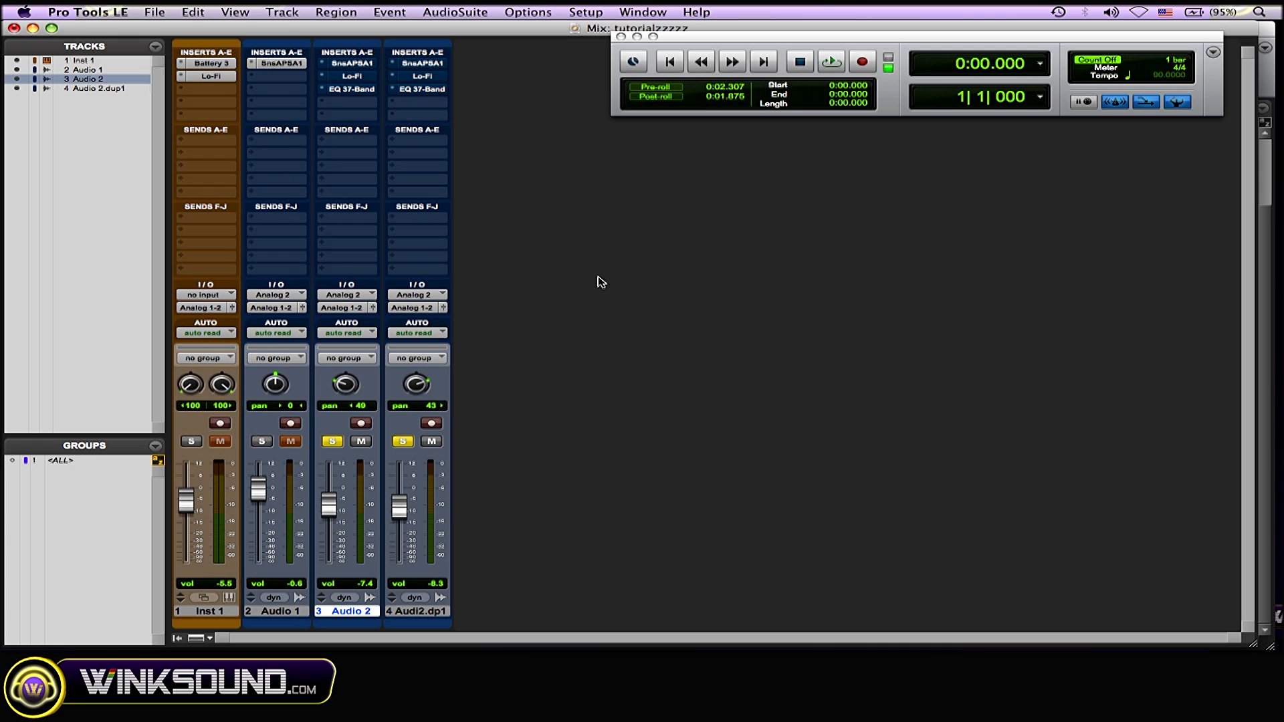
Audition the soloed Audio 2 and Audio 2.dup1 tracks with their insert effects bypassed.
key("space")
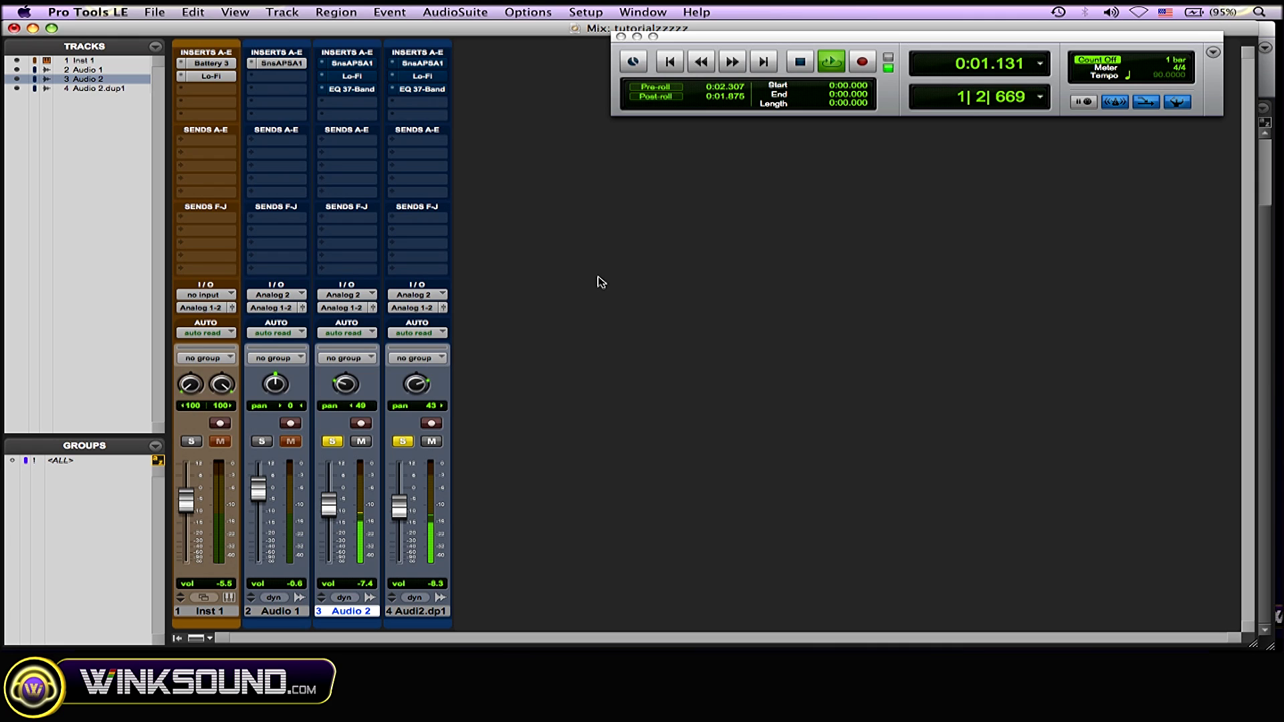
key("space")
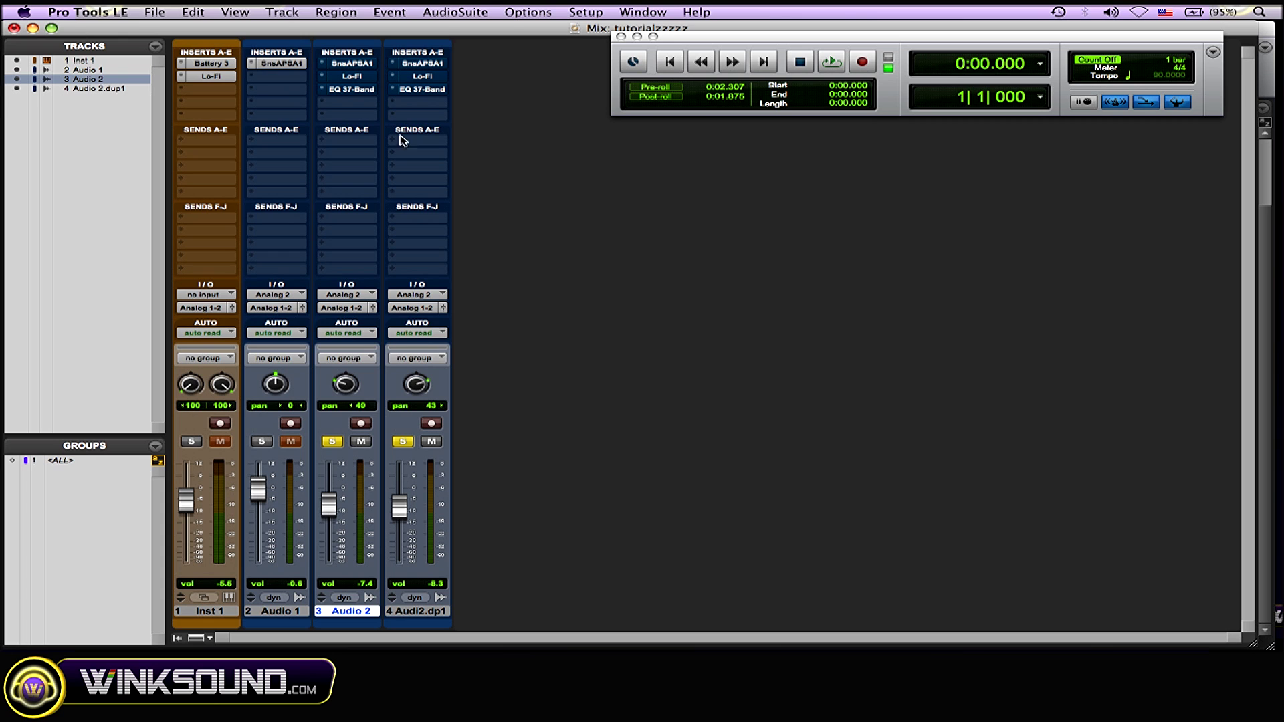
Take the SansAmp PSA-1 insert out of bypass on Audio 2 and Audio 2.dup1, and audition both tracks.
left_click(362, 67)
left_click(744, 151)
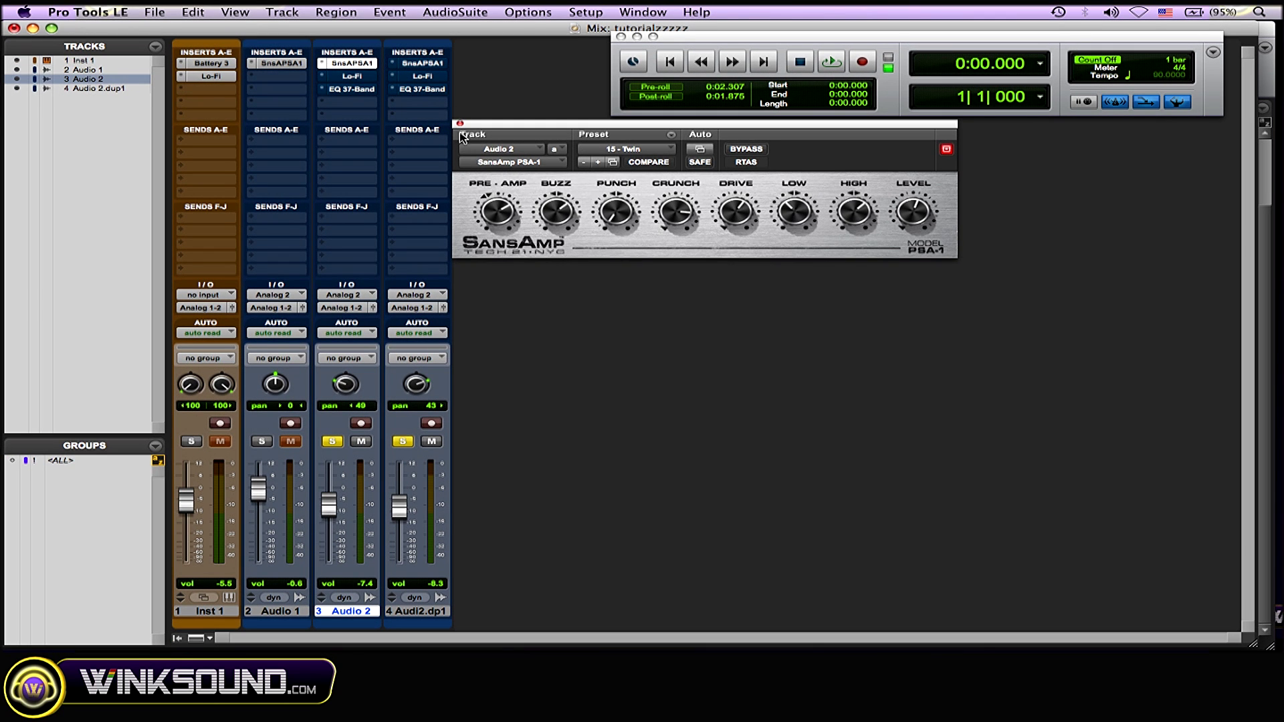
left_click(460, 123)
left_click(423, 64)
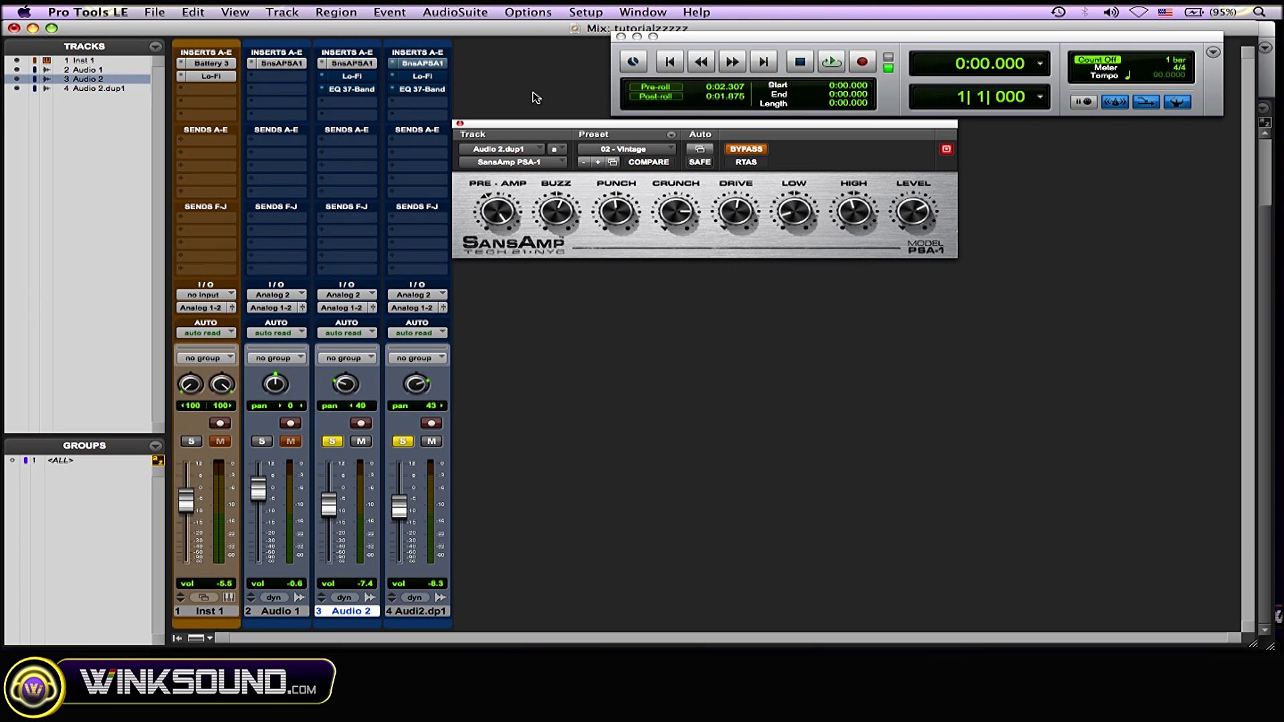
left_click(748, 153)
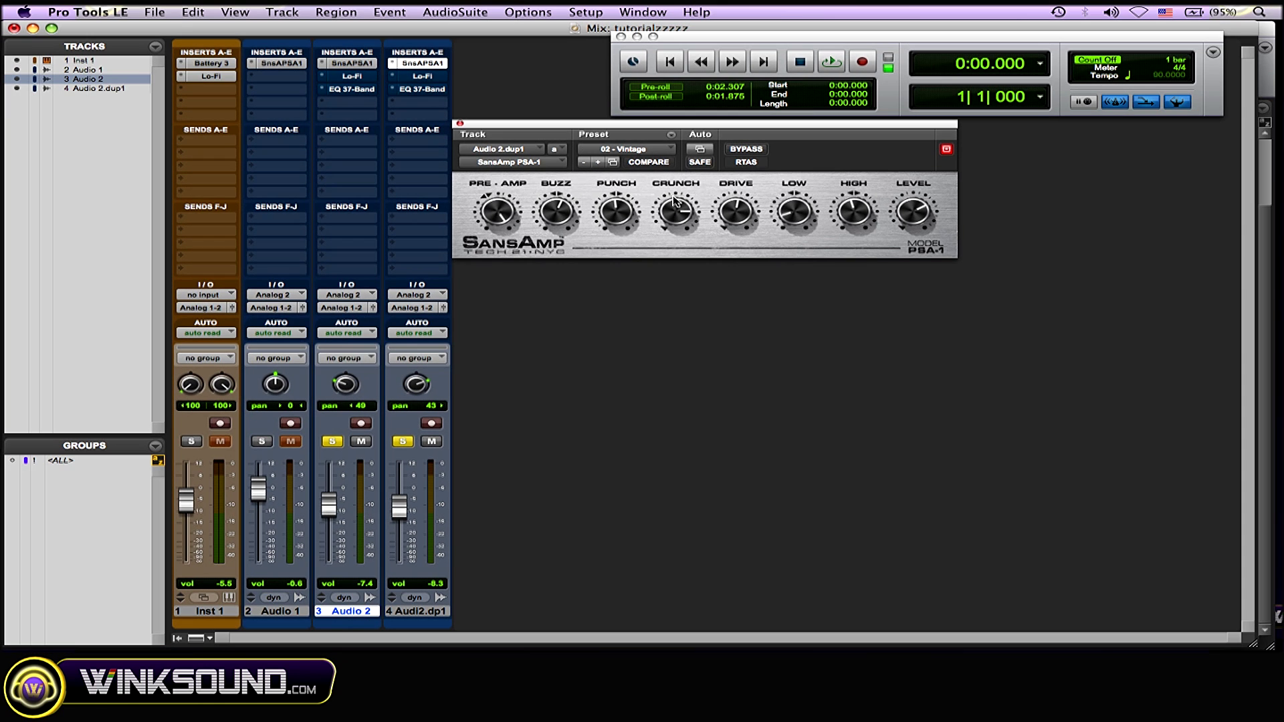
left_click(460, 123)
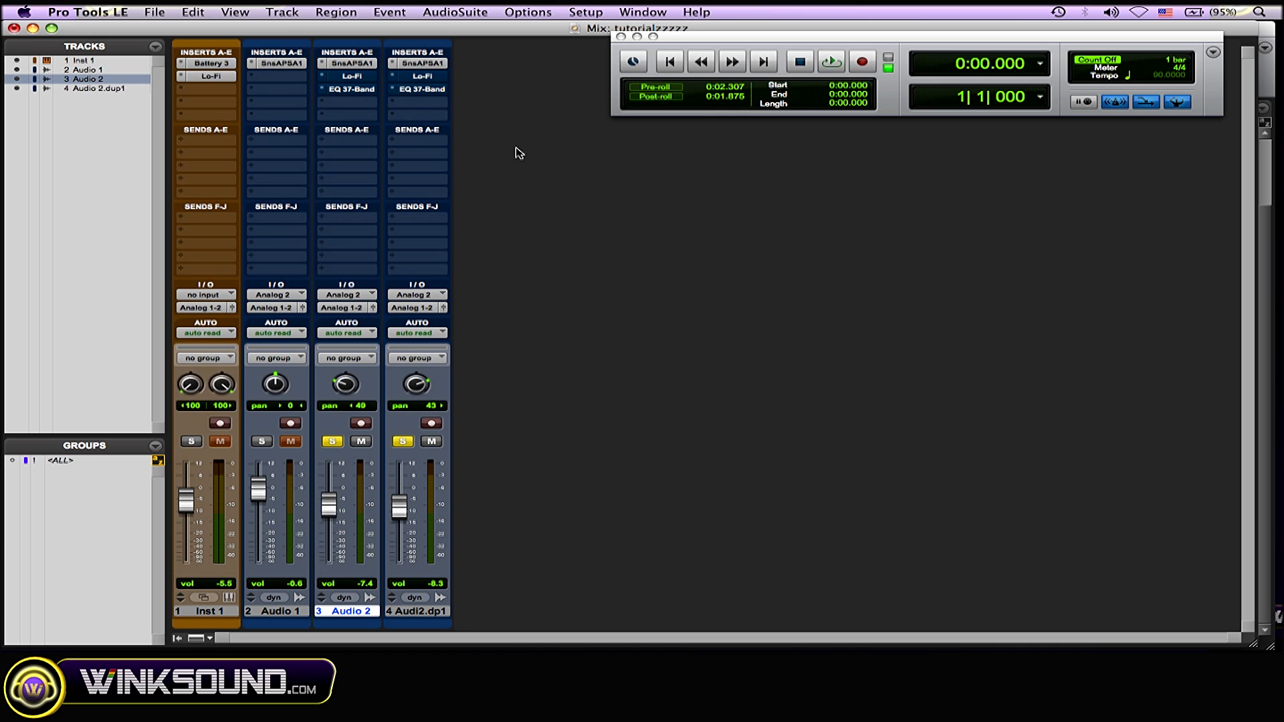
key("super+shift+l")
key("space")
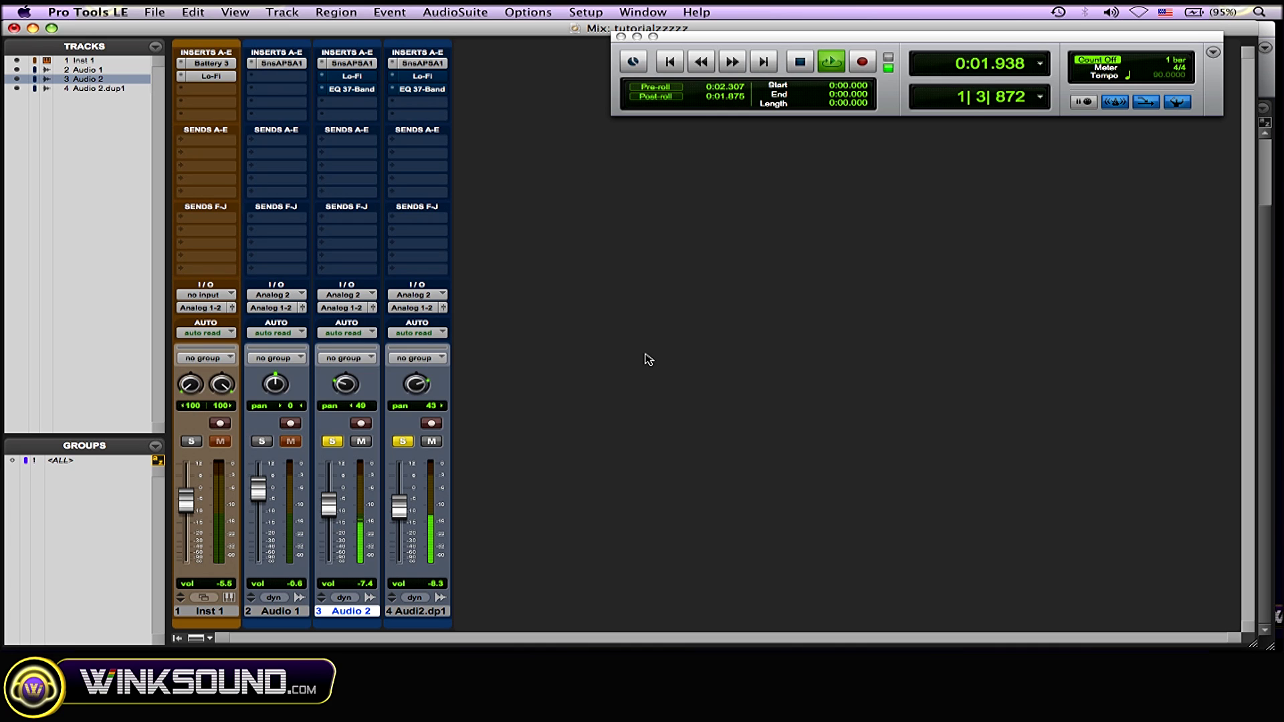
key("space")
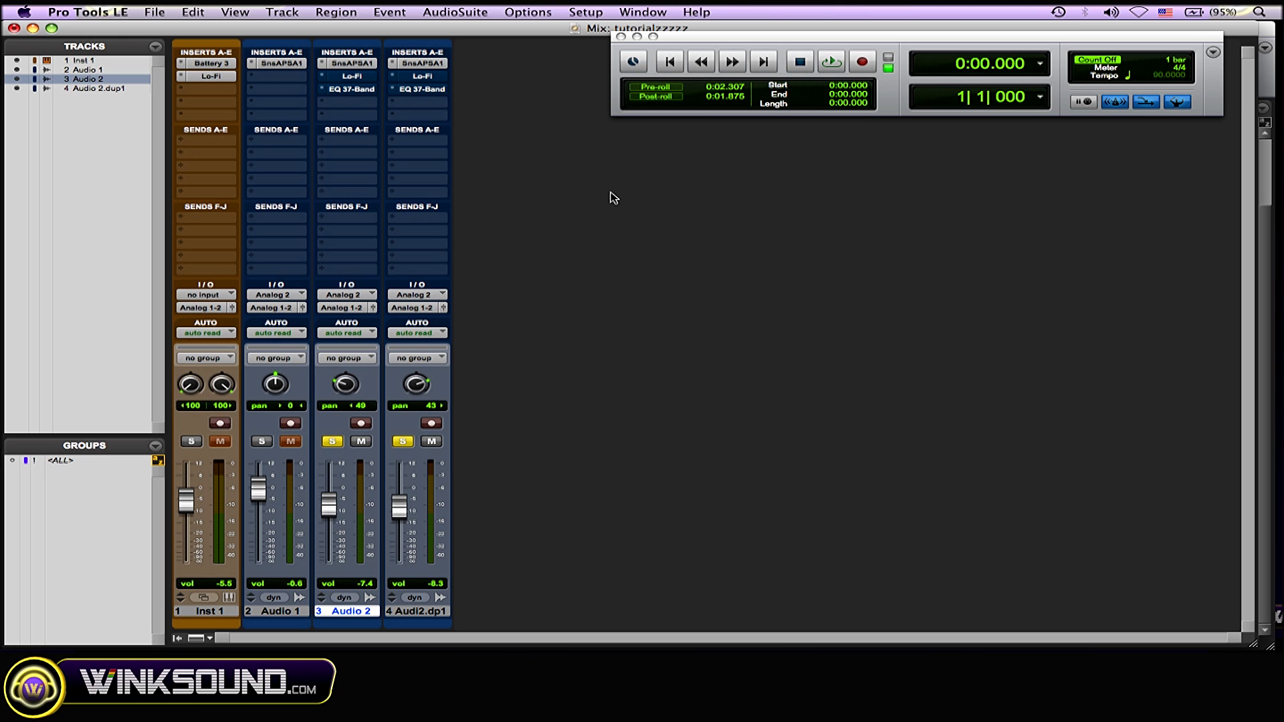
Take the Lo-Fi insert out of bypass on Audio 2 and Audio 2.dup1, and audition the added distortion.
left_click(352, 76)
left_click(754, 149)
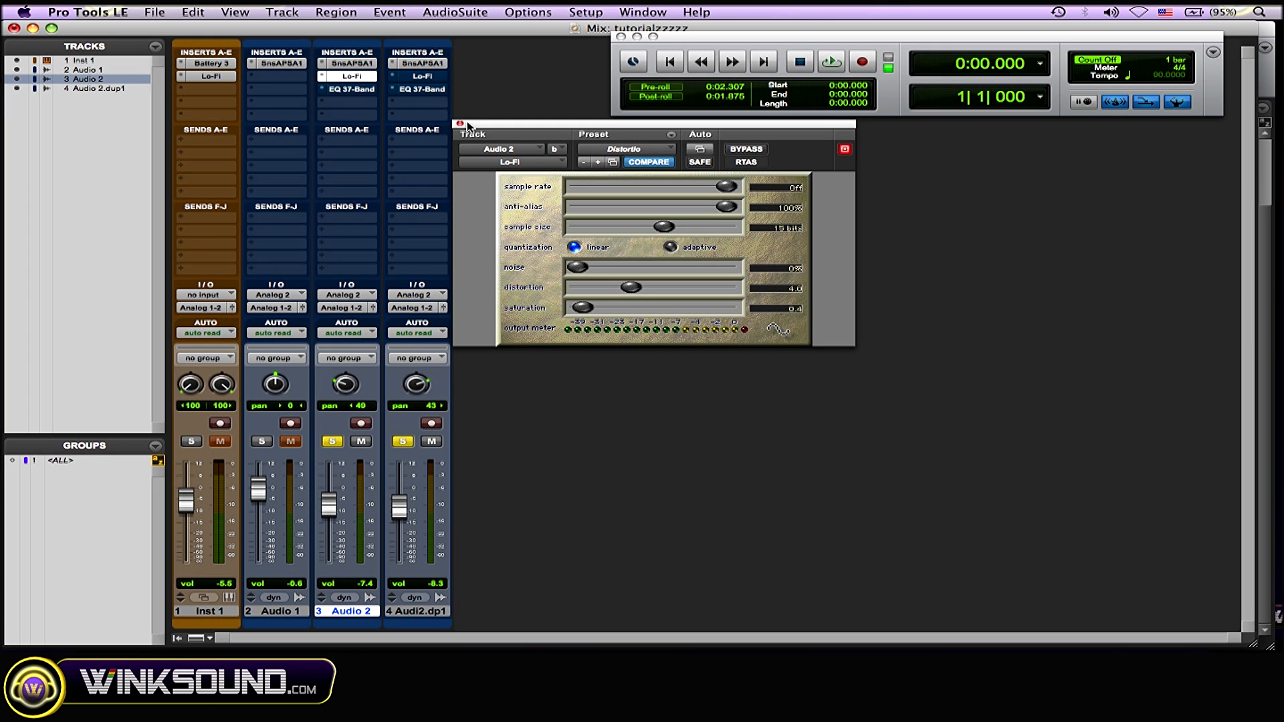
left_click(390, 35)
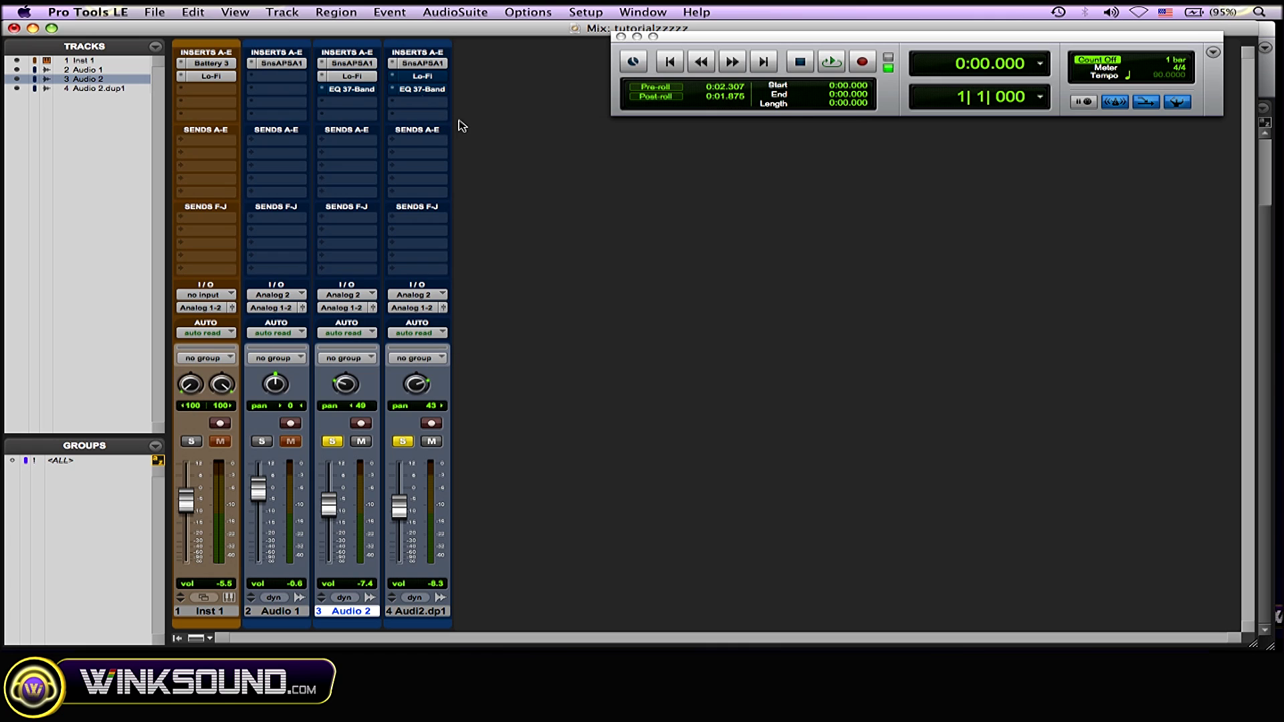
left_click(418, 76)
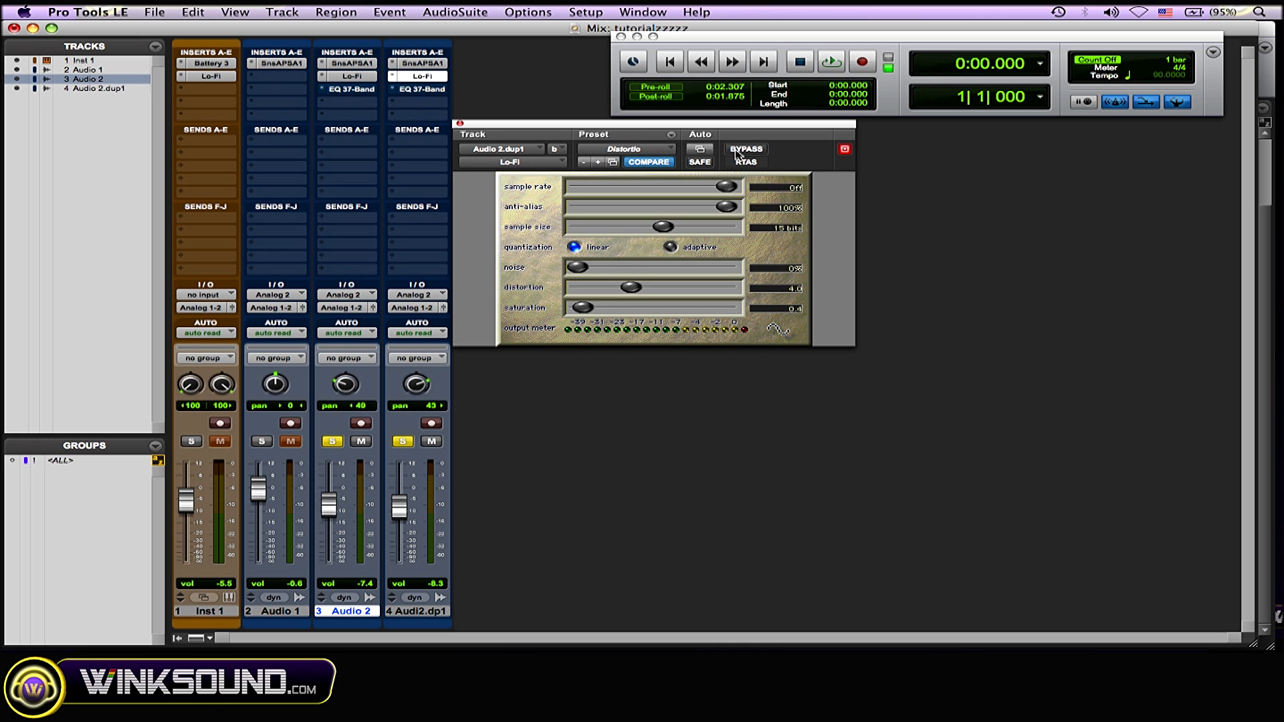
left_click(460, 124)
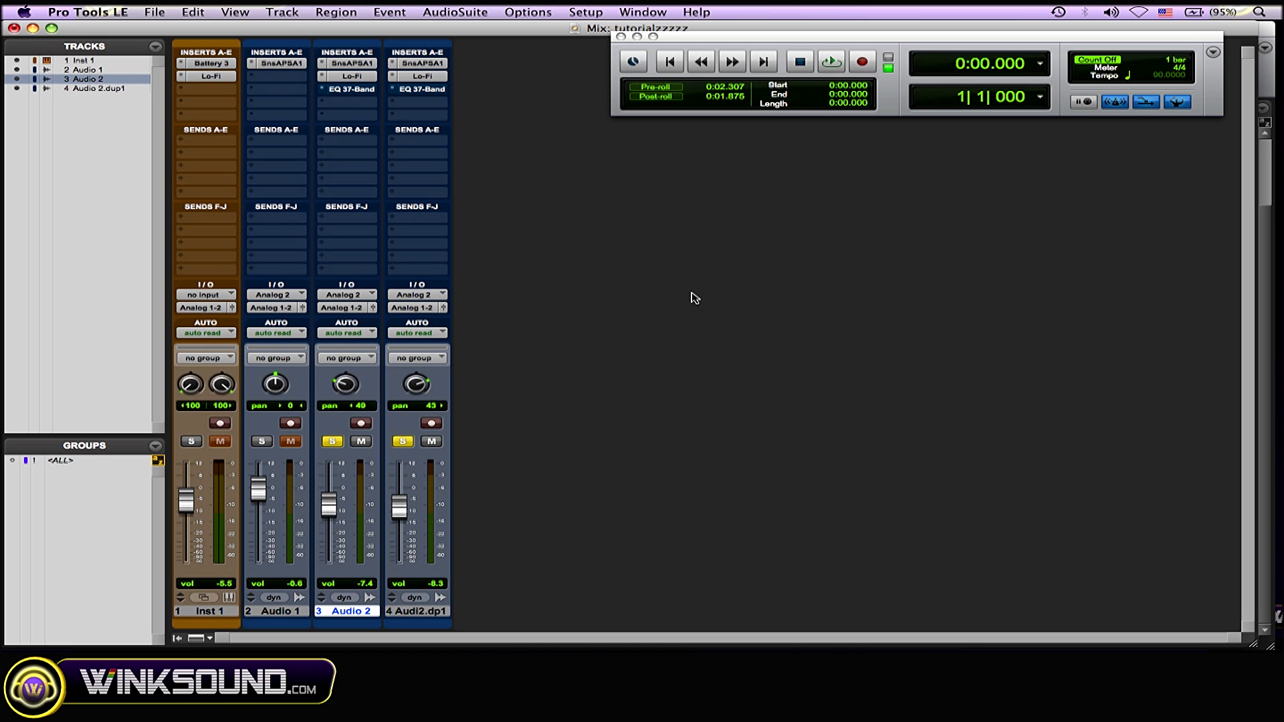
key("space")
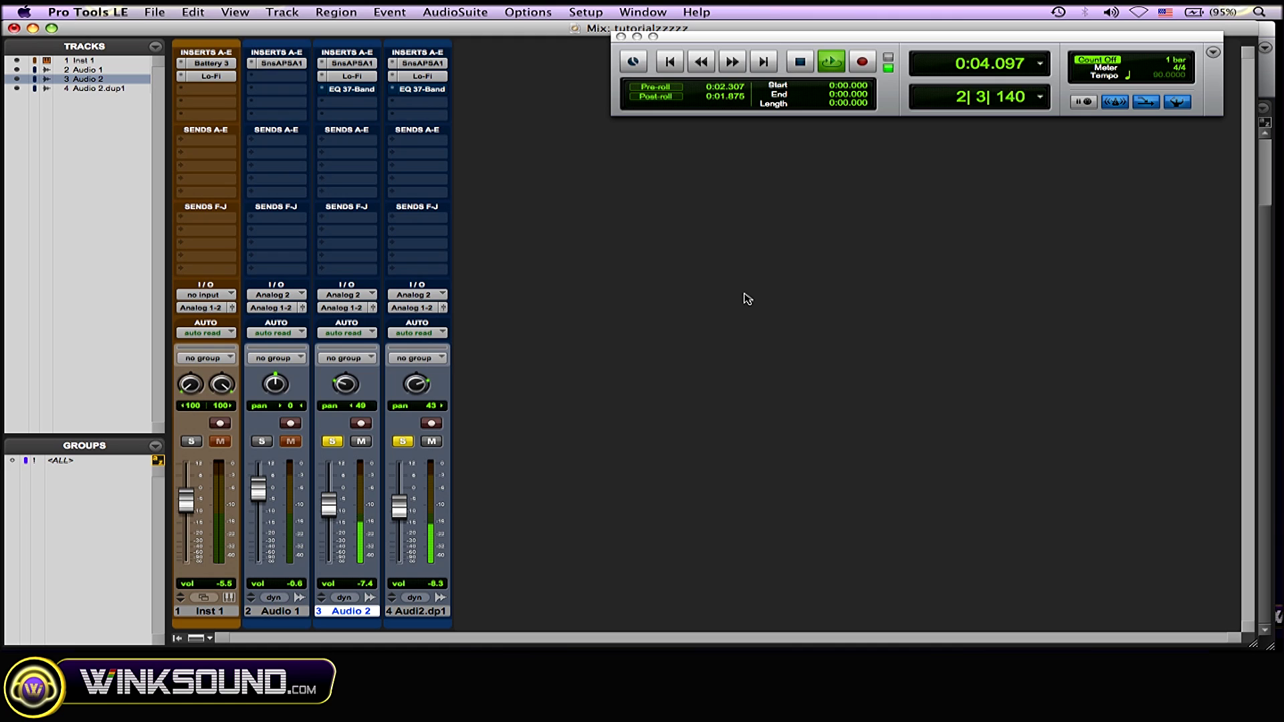
key("space")
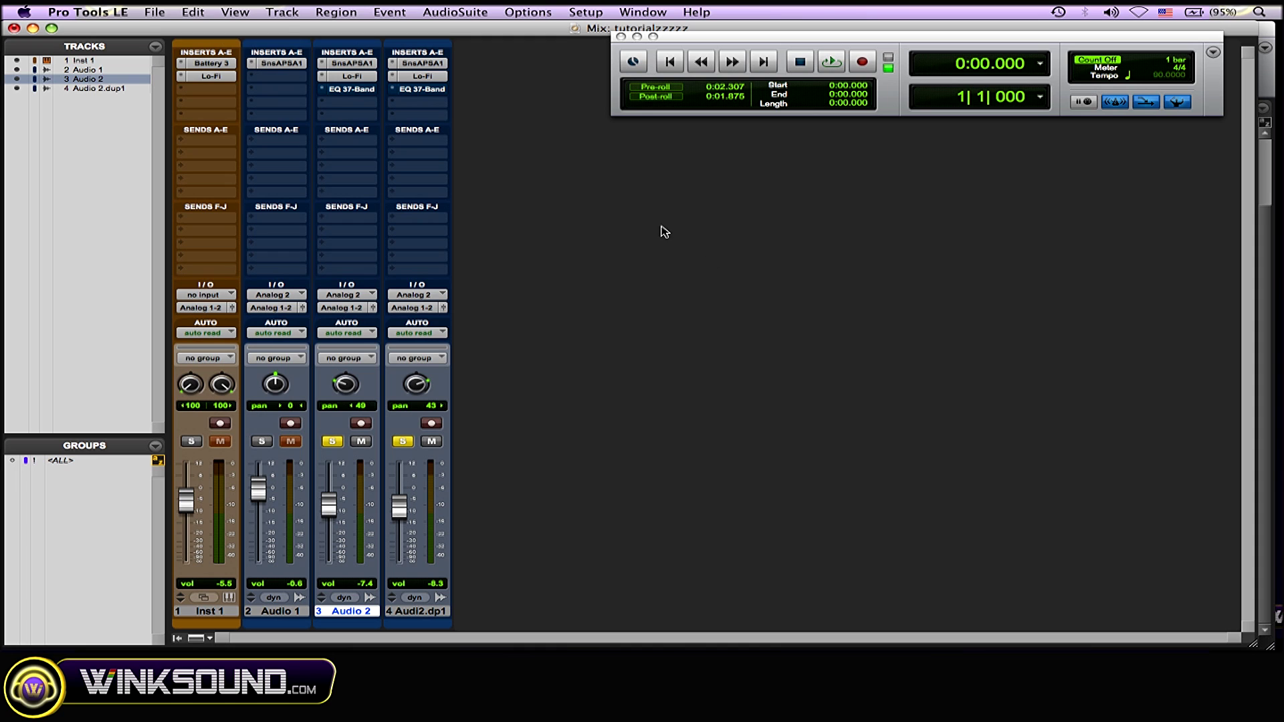
Take the EQ 3 7-Band insert out of bypass on Audio 2 and Audio 2.dup1, and audition the filtered sound.
left_click(351, 89)
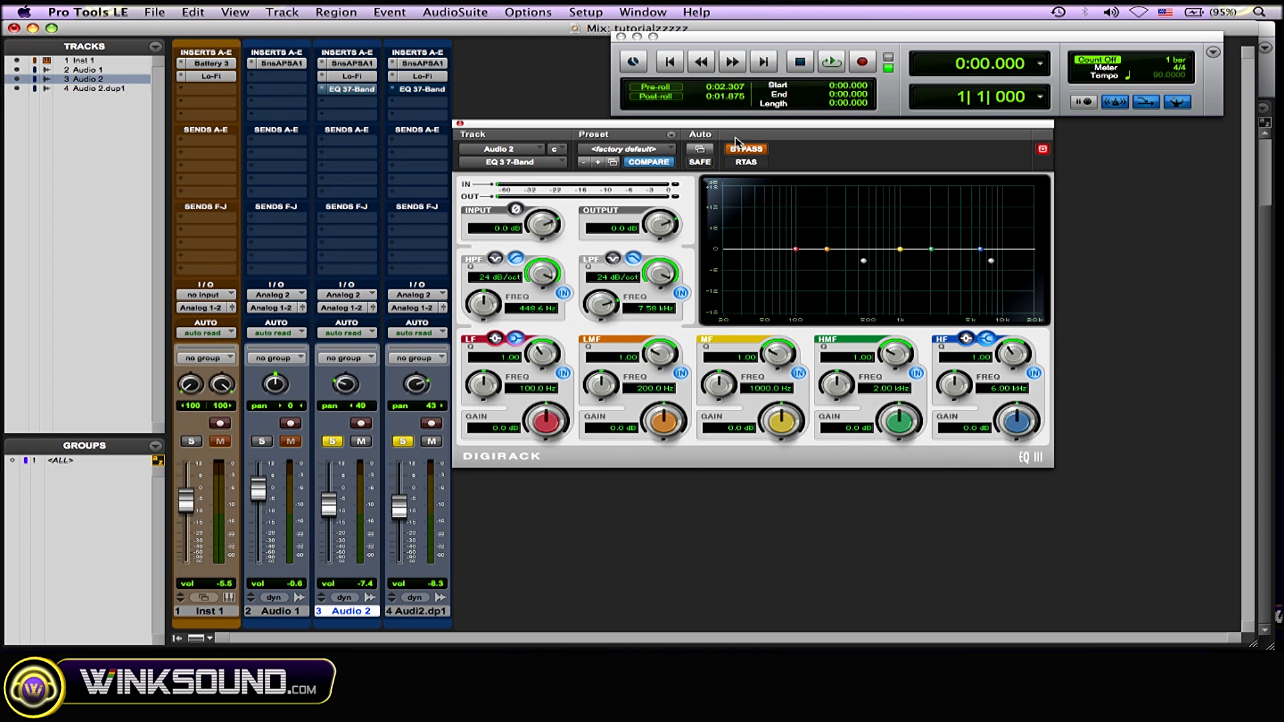
left_click_drag(745, 127, 747, 125)
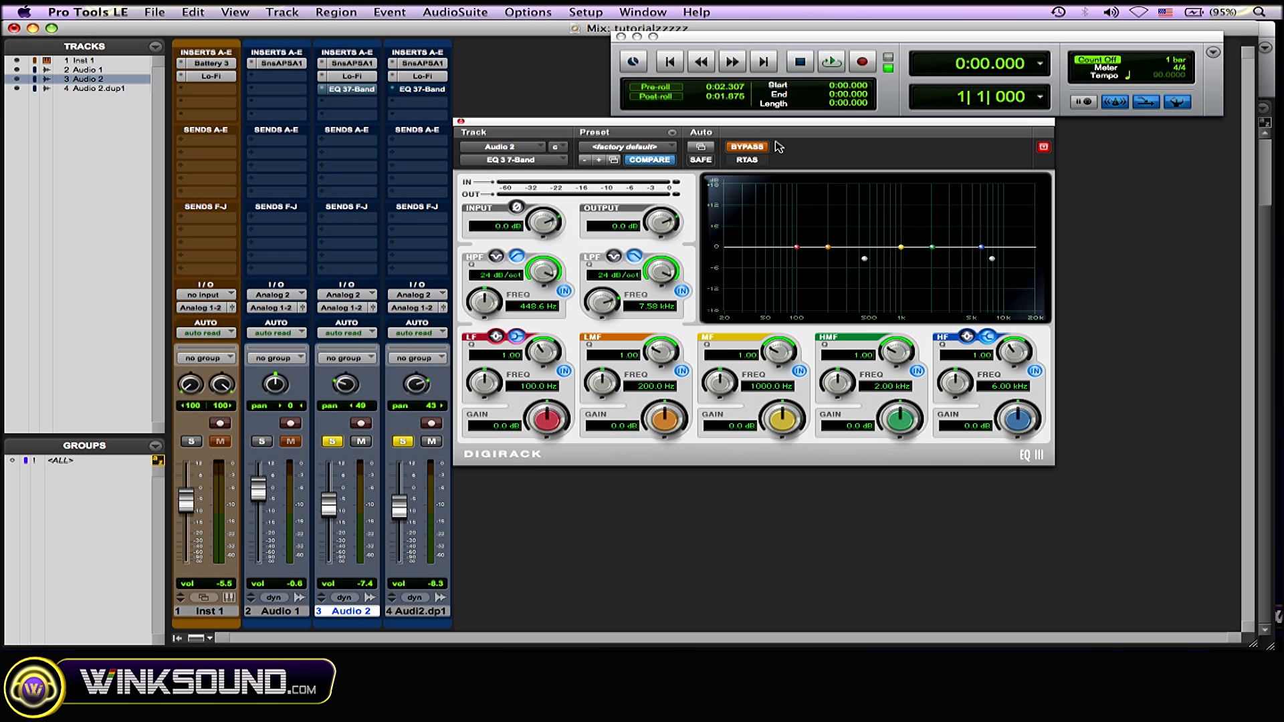
left_click(753, 146)
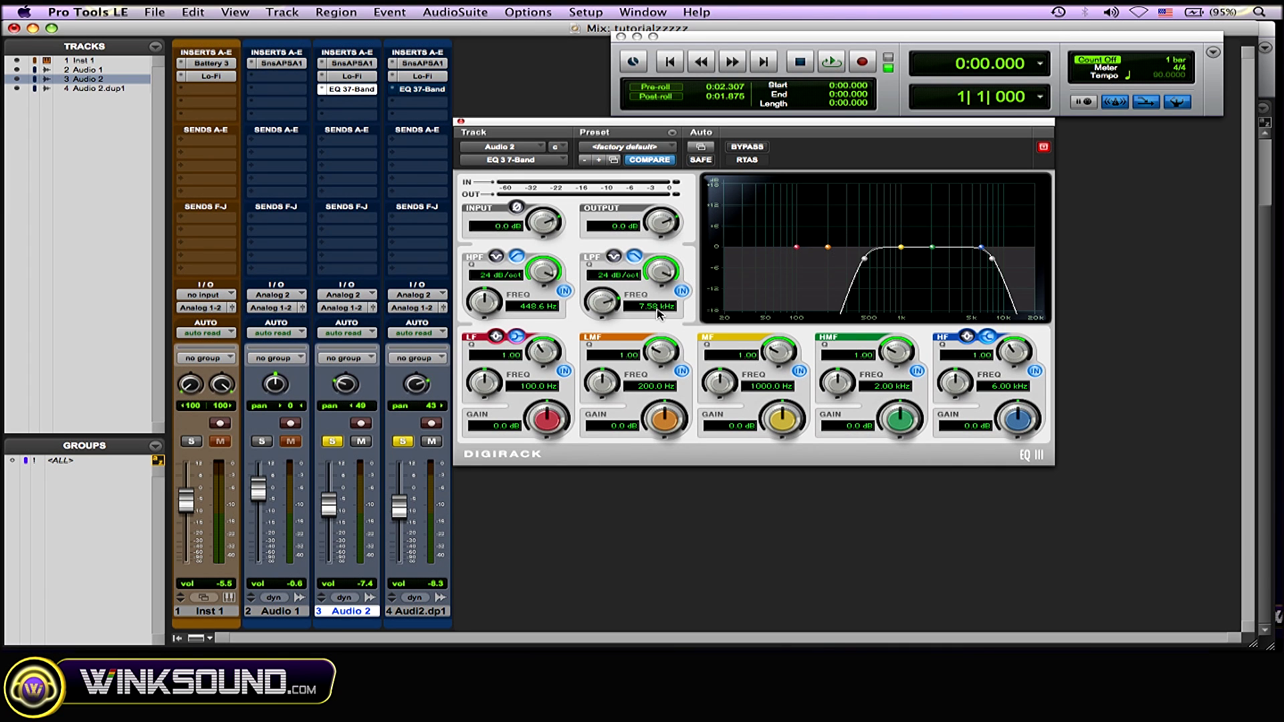
left_click(460, 123)
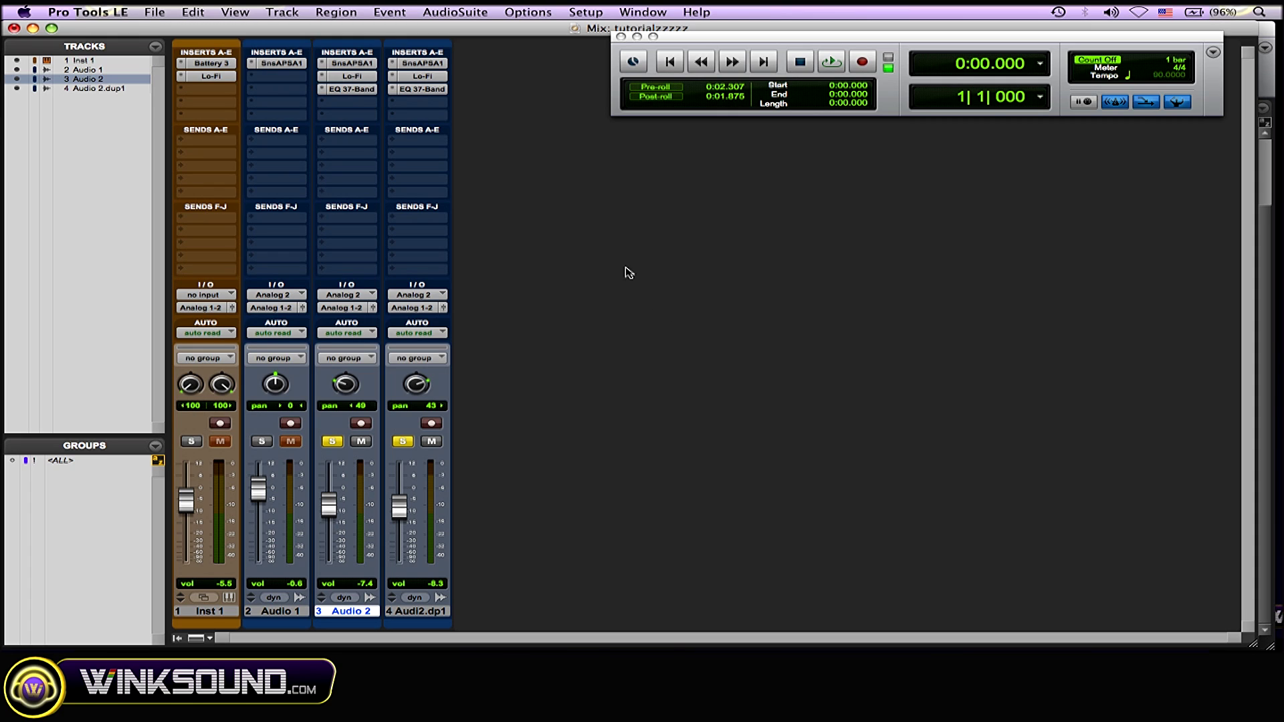
key("space")
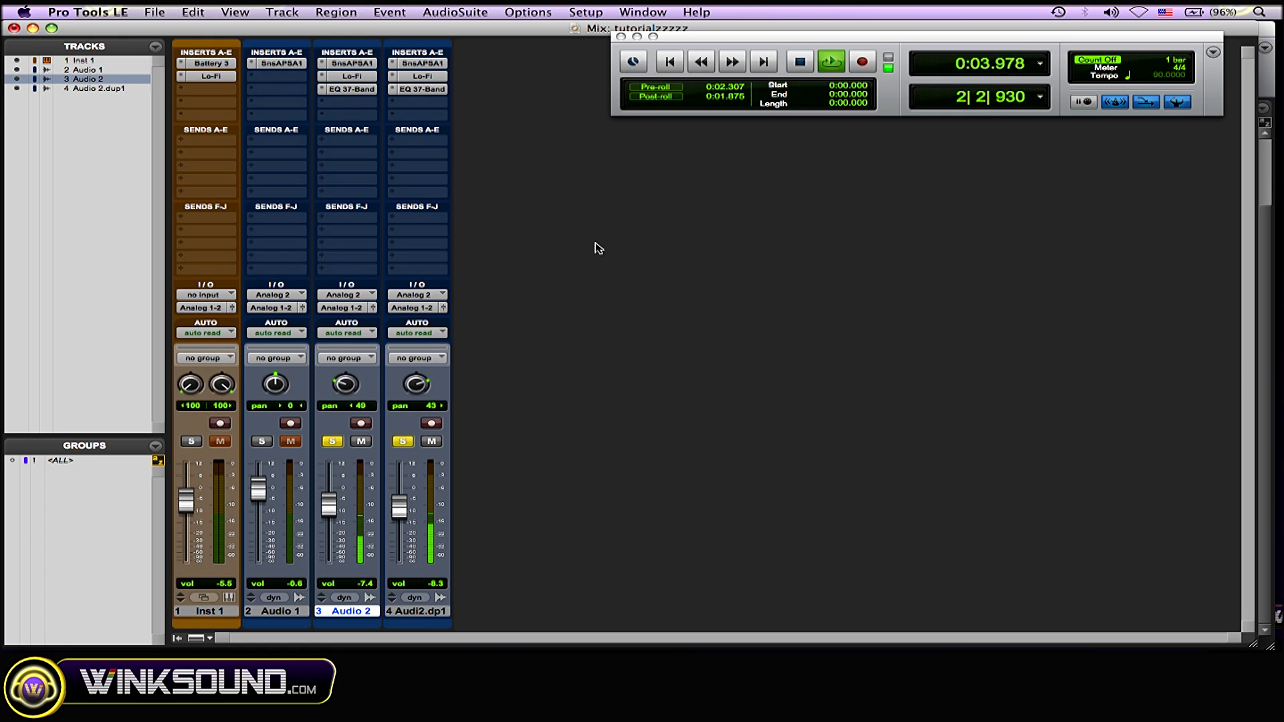
key("space")
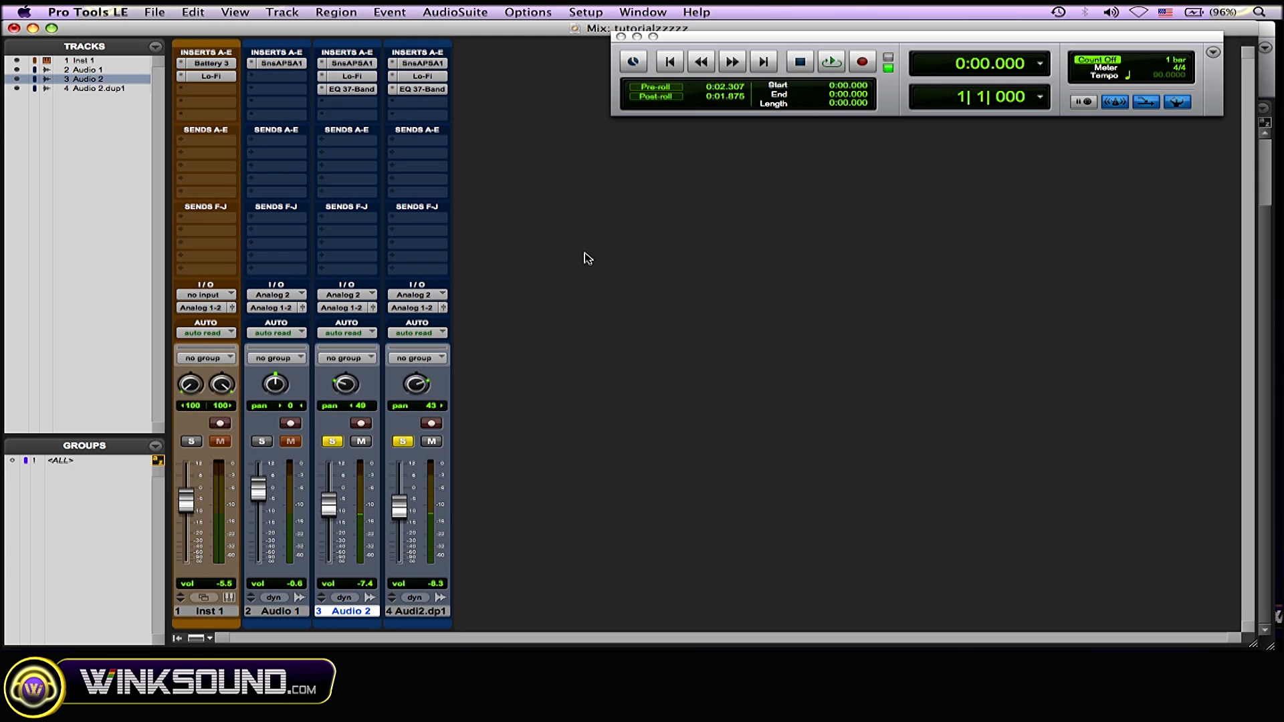
Turn off solo on Audio 2.dup1 and Audio 2.
left_click(404, 443)
left_click(338, 441)
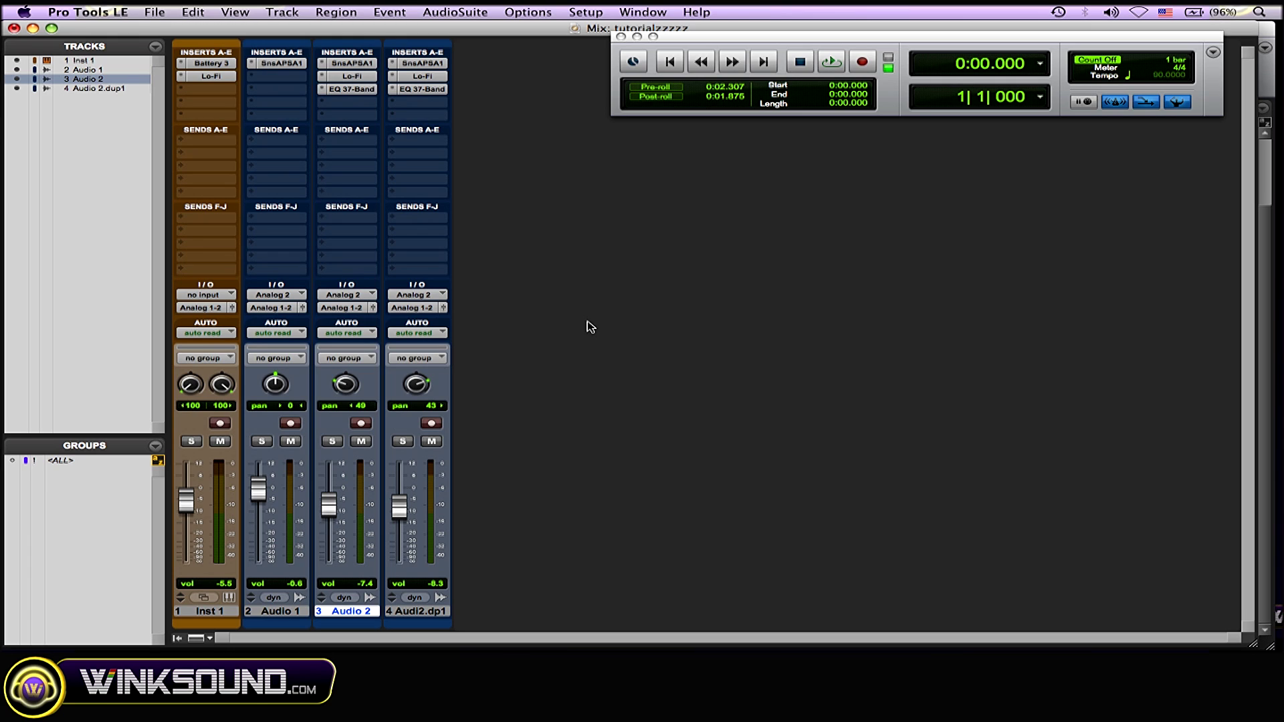
Examine the Lo-Fi and Battery 3 inserts on the Inst 1 track, close them, and play the full mix.
left_click(208, 64)
left_click(211, 75)
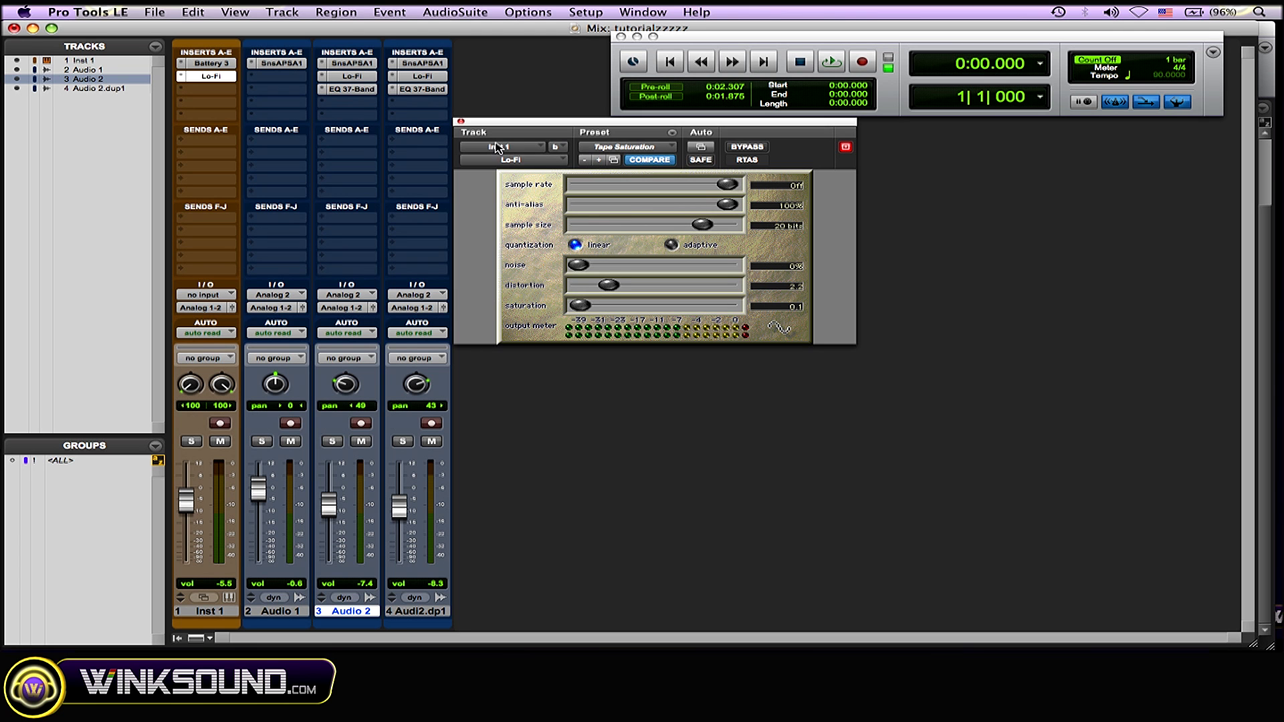
left_click(461, 121)
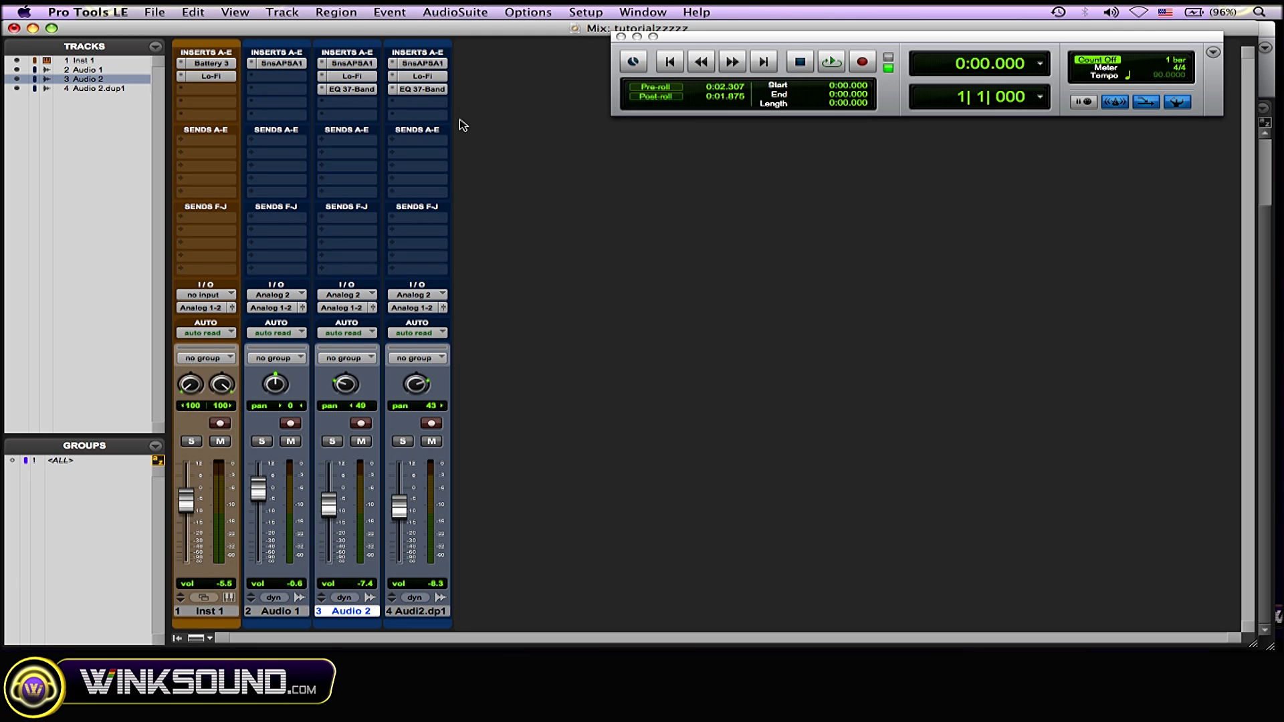
left_click(222, 65)
left_click_drag(743, 132, 699, 61)
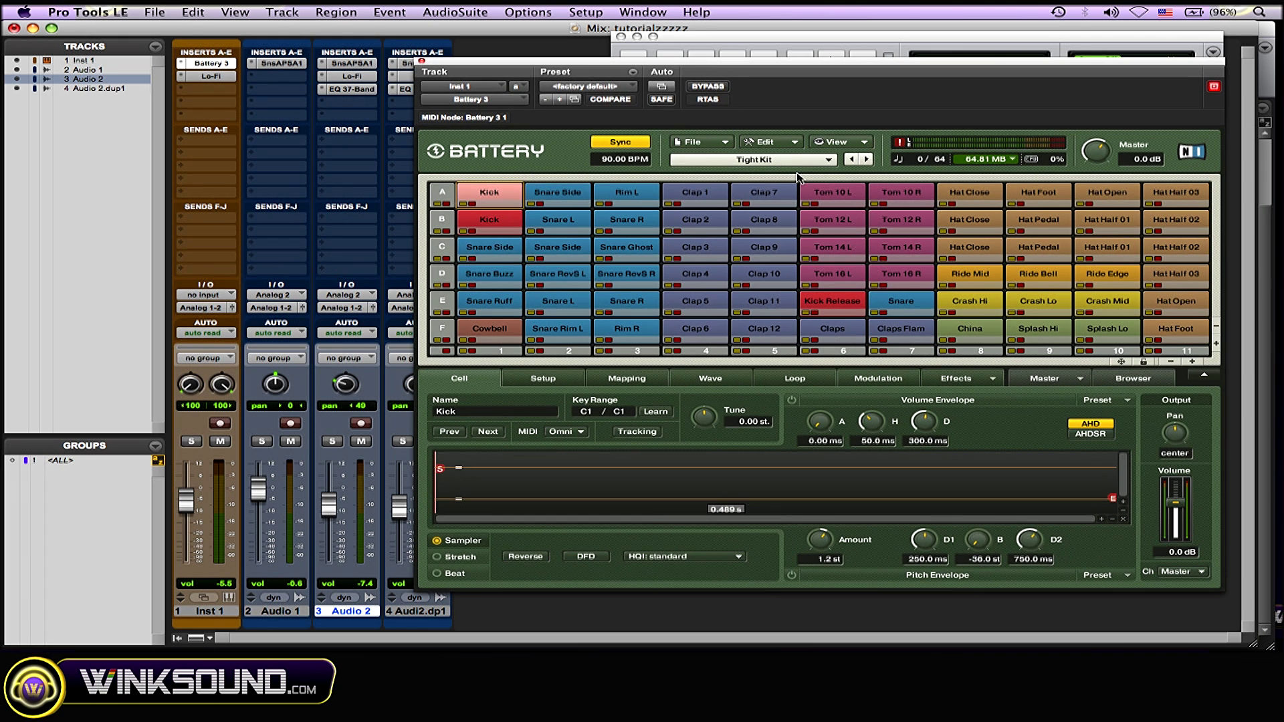
left_click(421, 61)
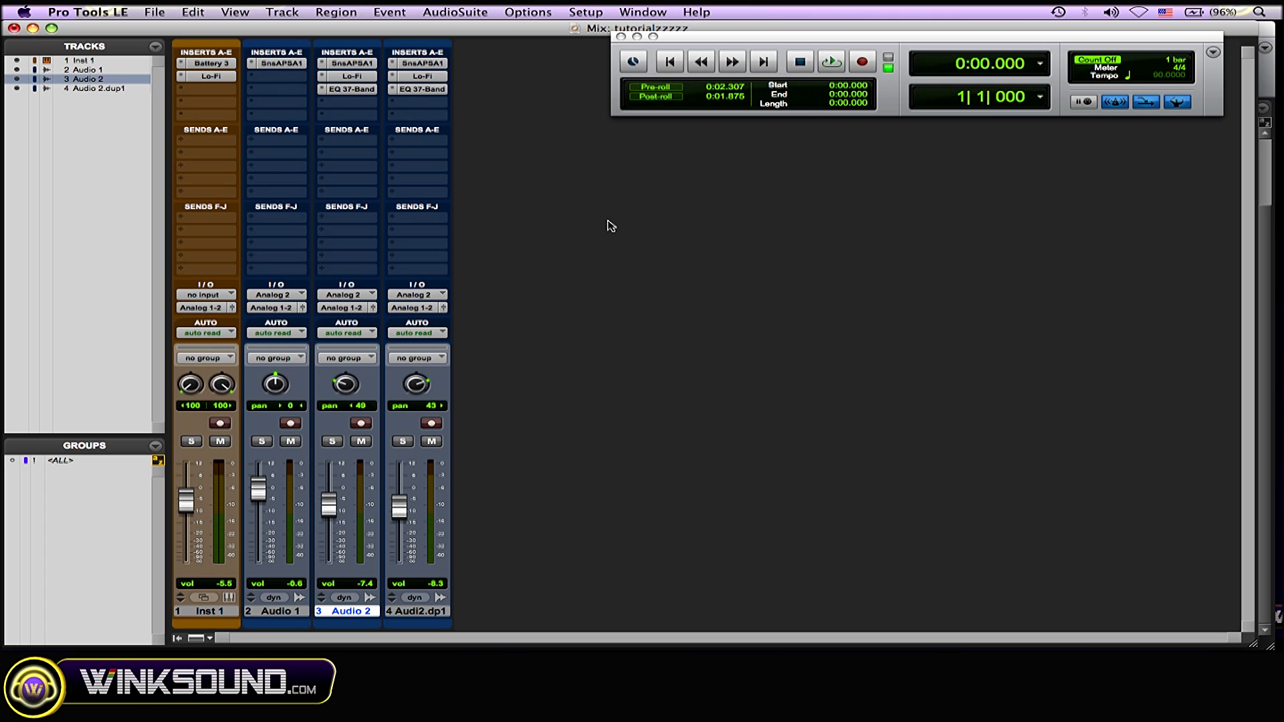
key("space")
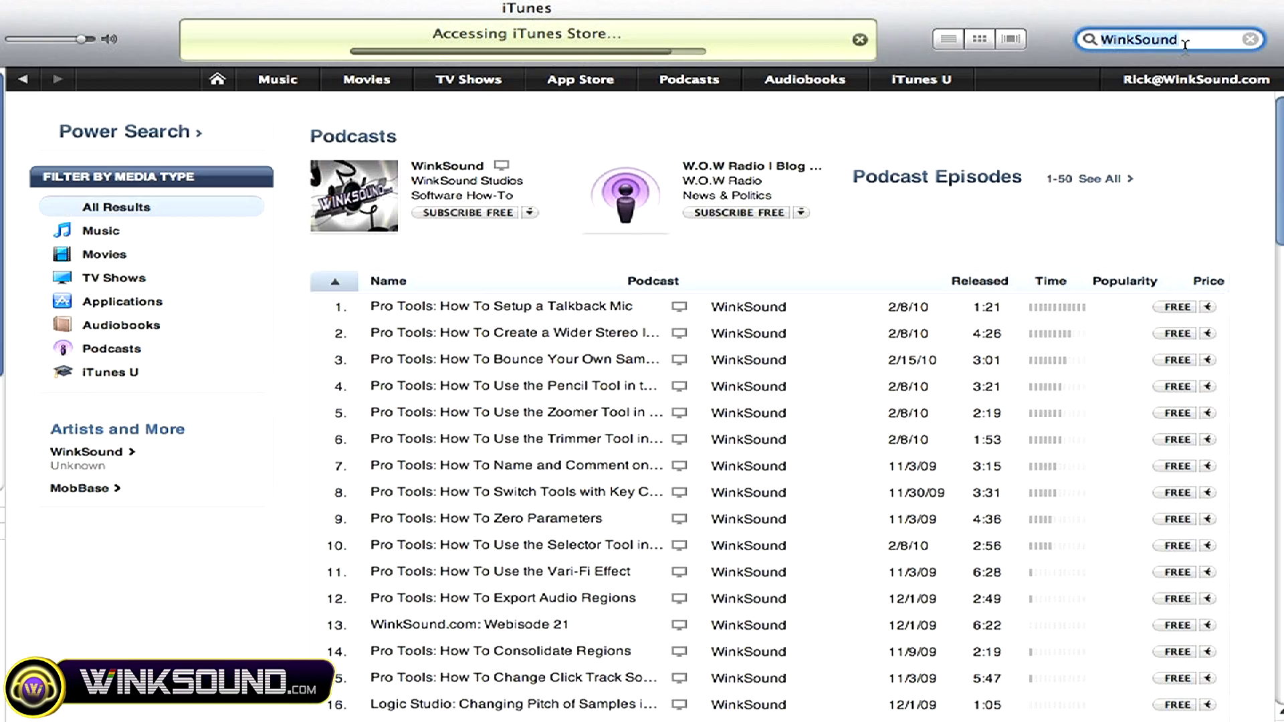
scroll(642, 401, "down", 10)
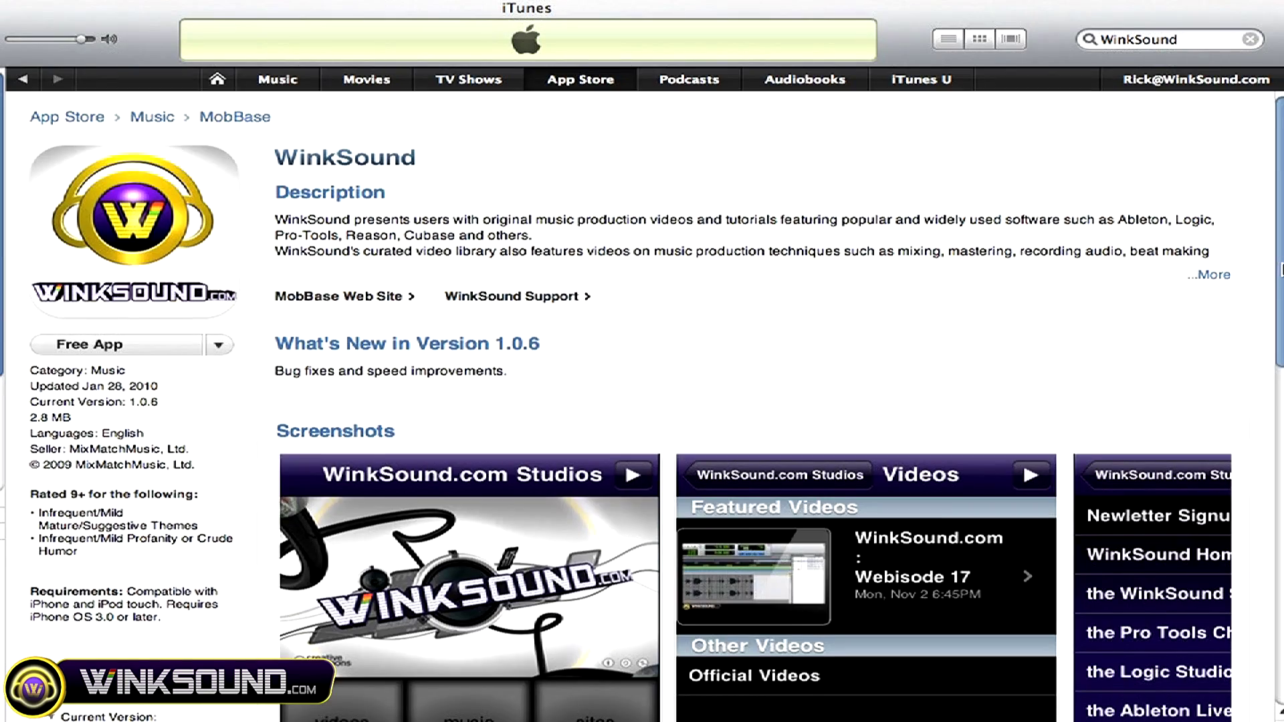
scroll(642, 401, "down", 3)
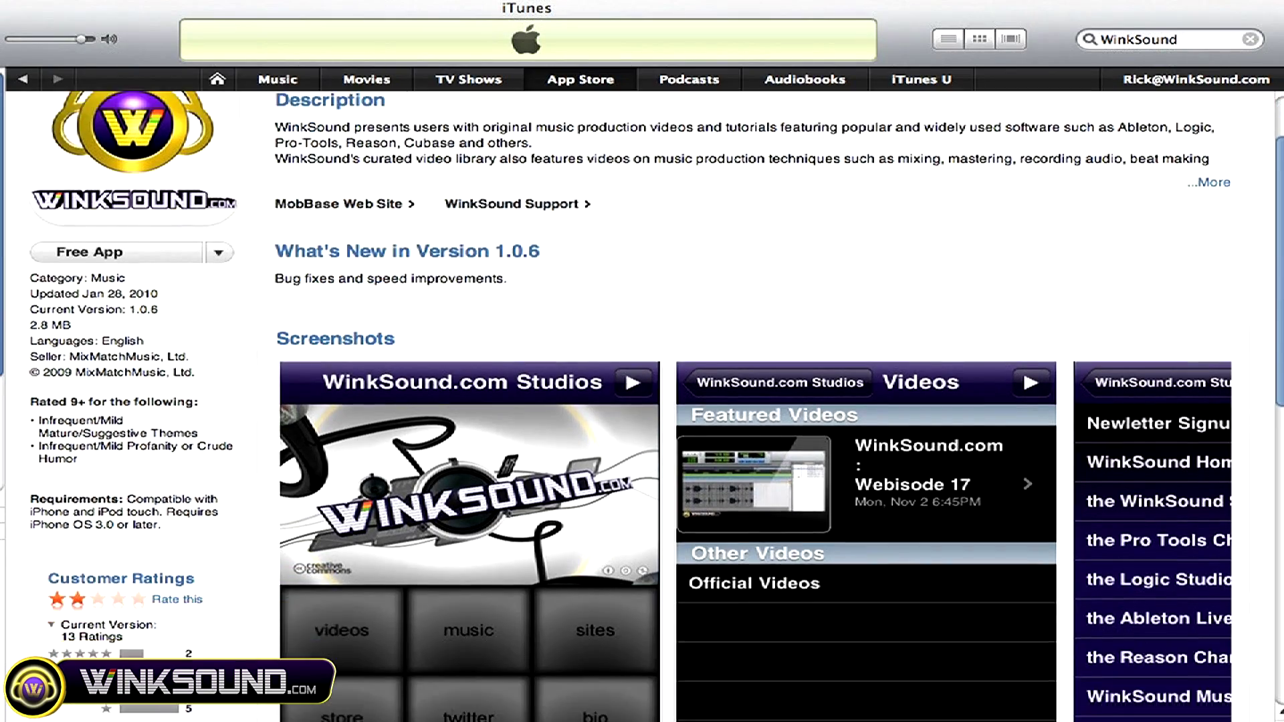